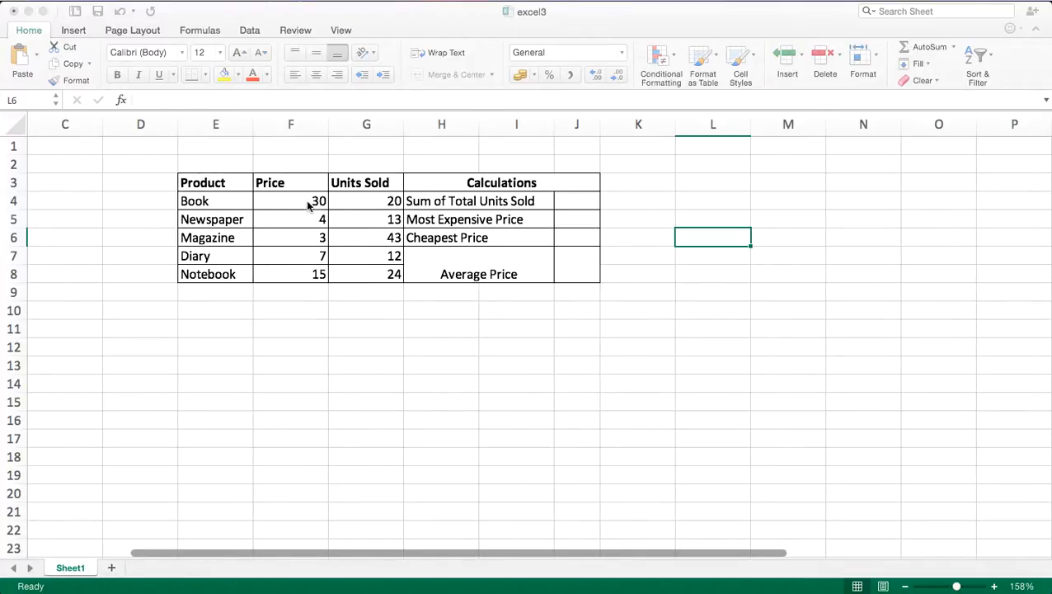
- Format the prices in F4:F8 as Currency with the £ symbol and two decimal places
click(308, 206)
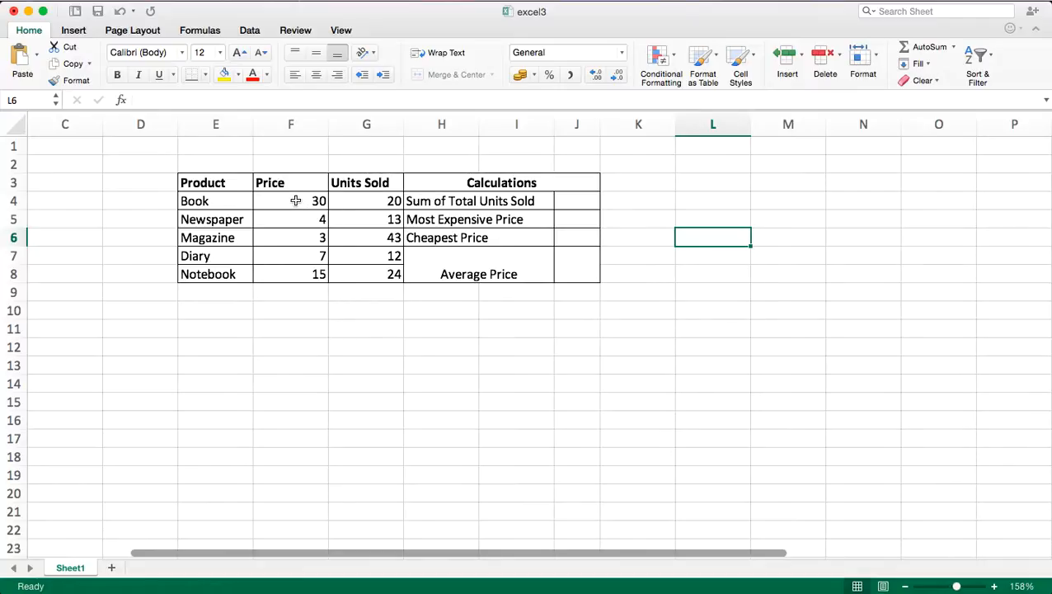
drag(295, 200, 298, 274)
right_click(298, 275)
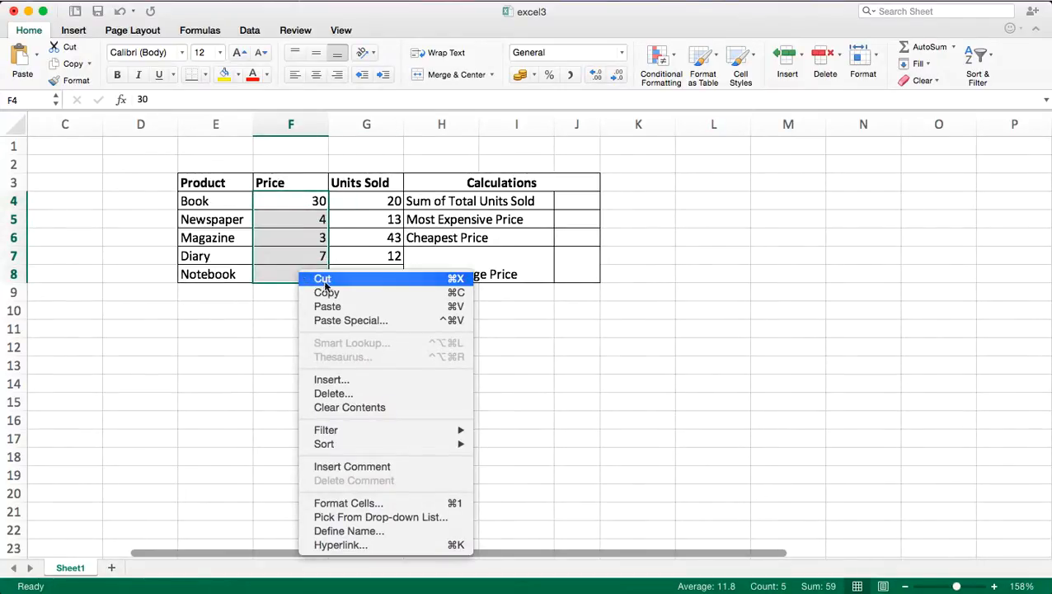
click(415, 507)
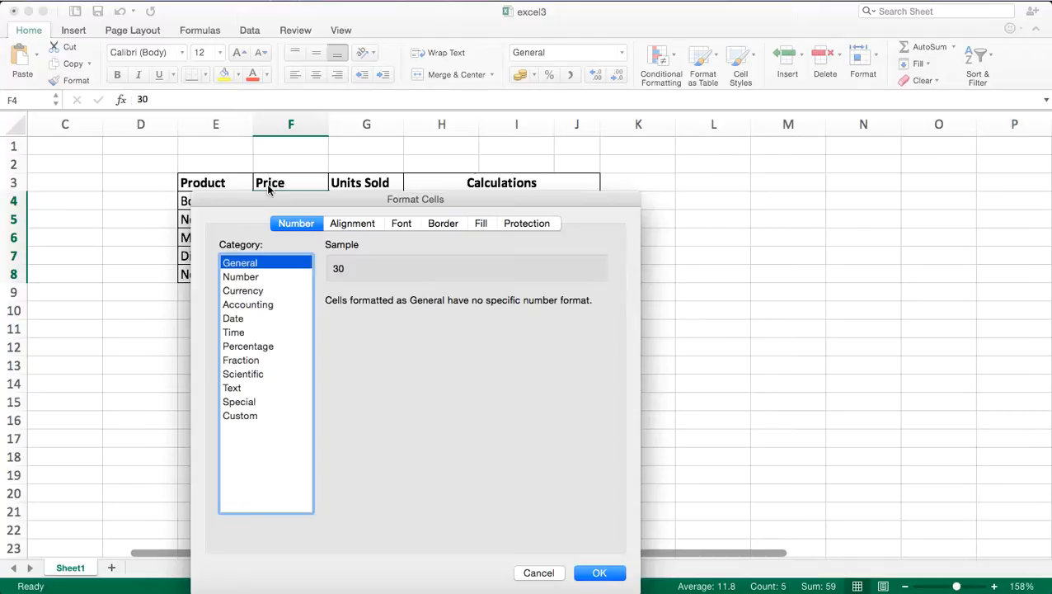
click(253, 293)
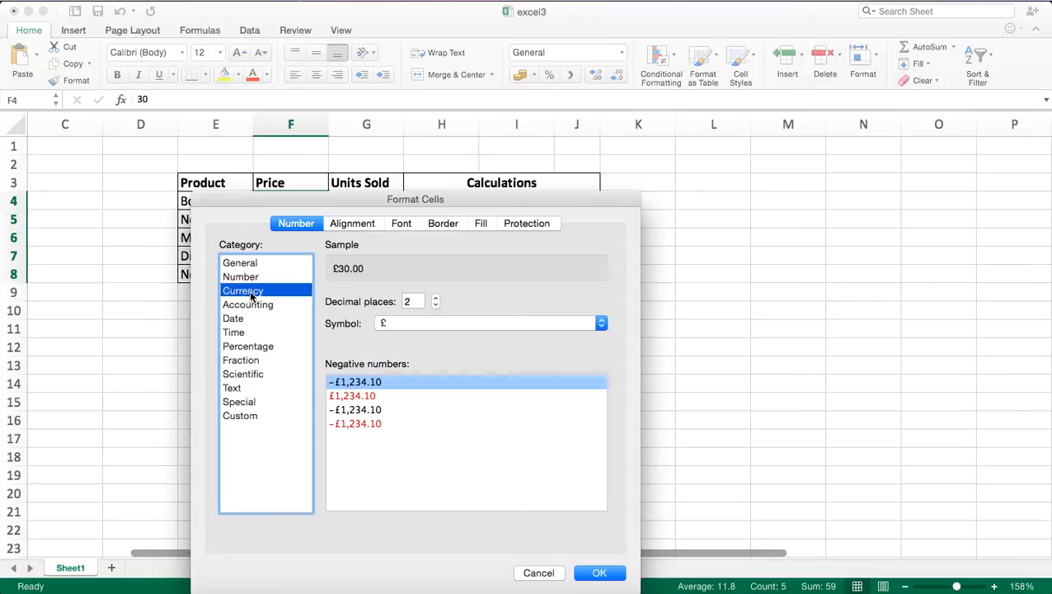
click(405, 330)
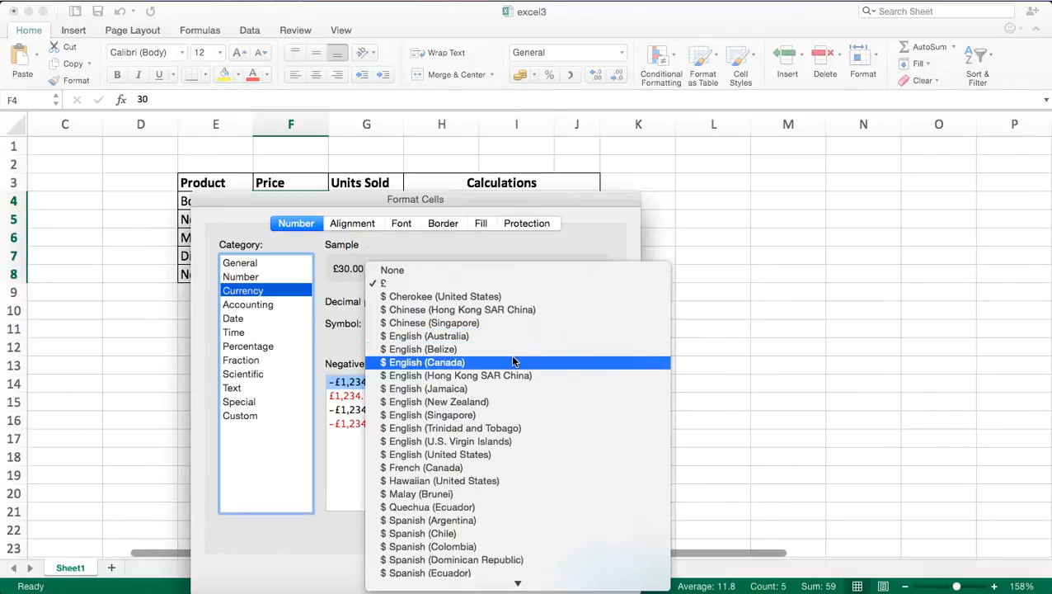
scroll(513, 361, down, 5)
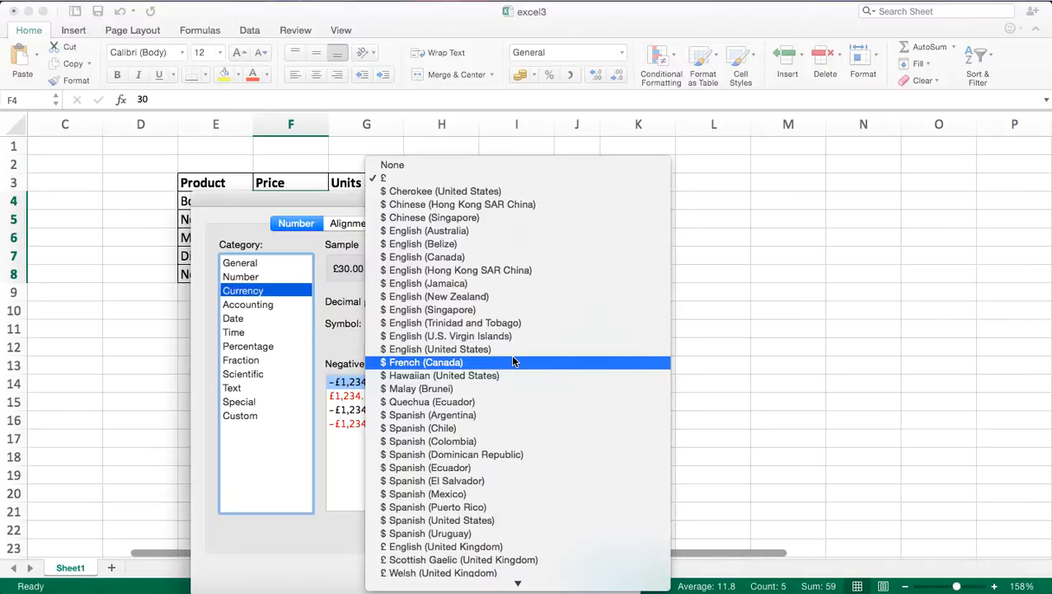
click(475, 183)
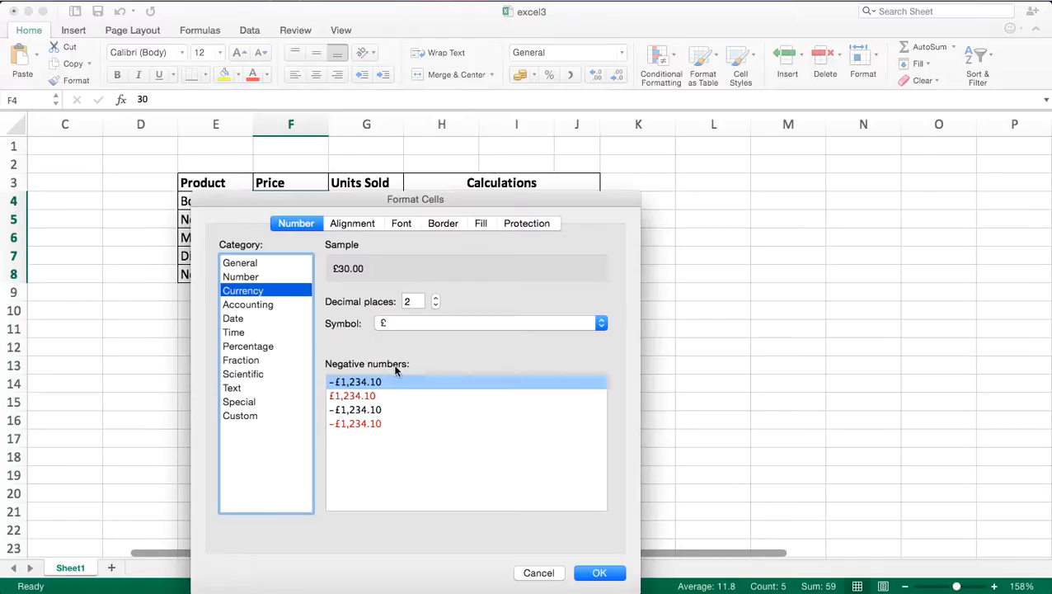
click(602, 573)
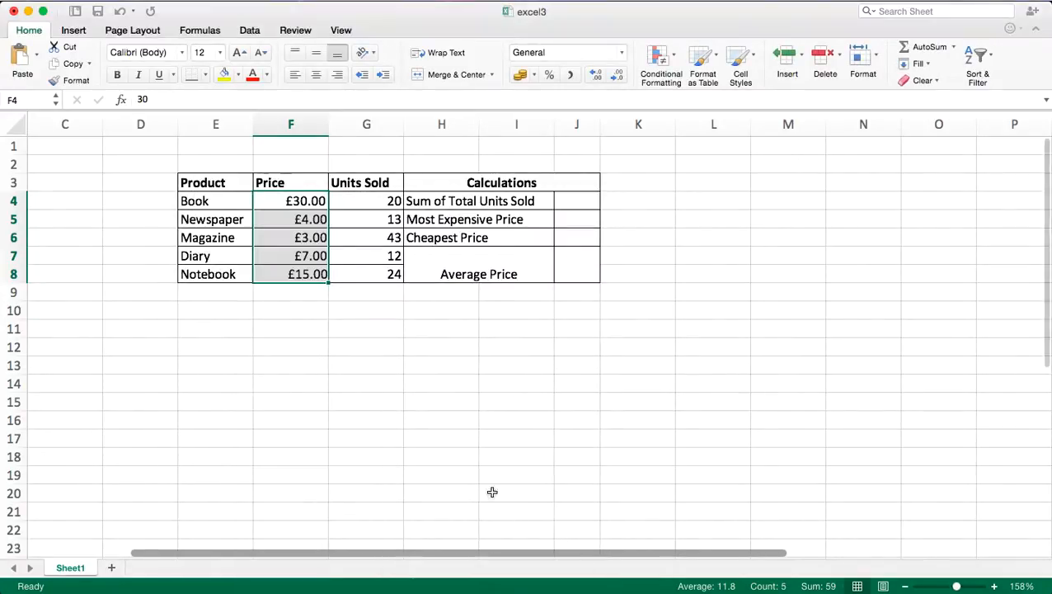
click(291, 307)
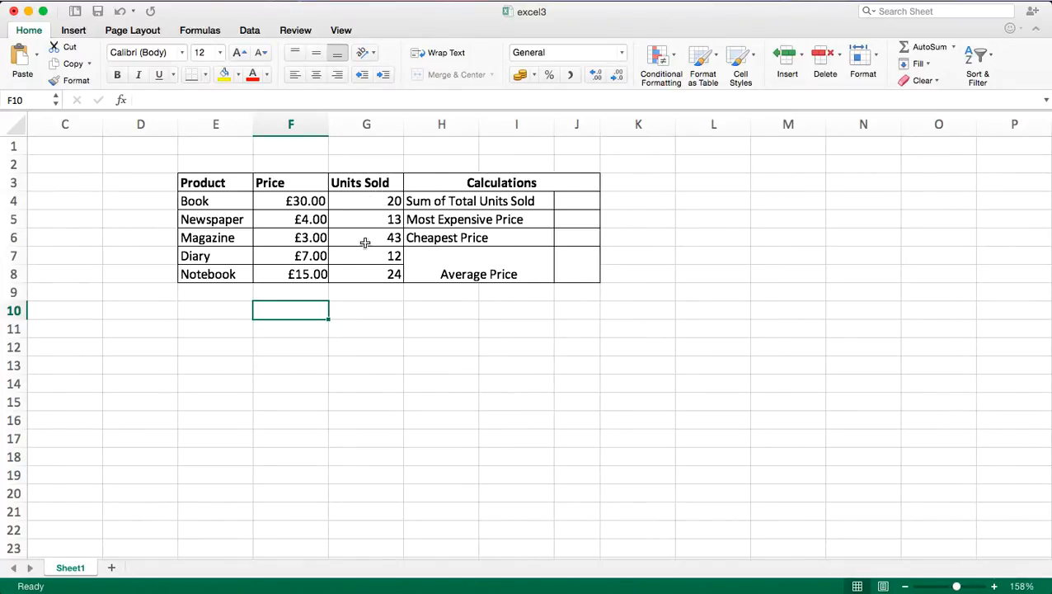
- Enter =SUM(G4:G8) in cell J4 to total the units sold
click(581, 204)
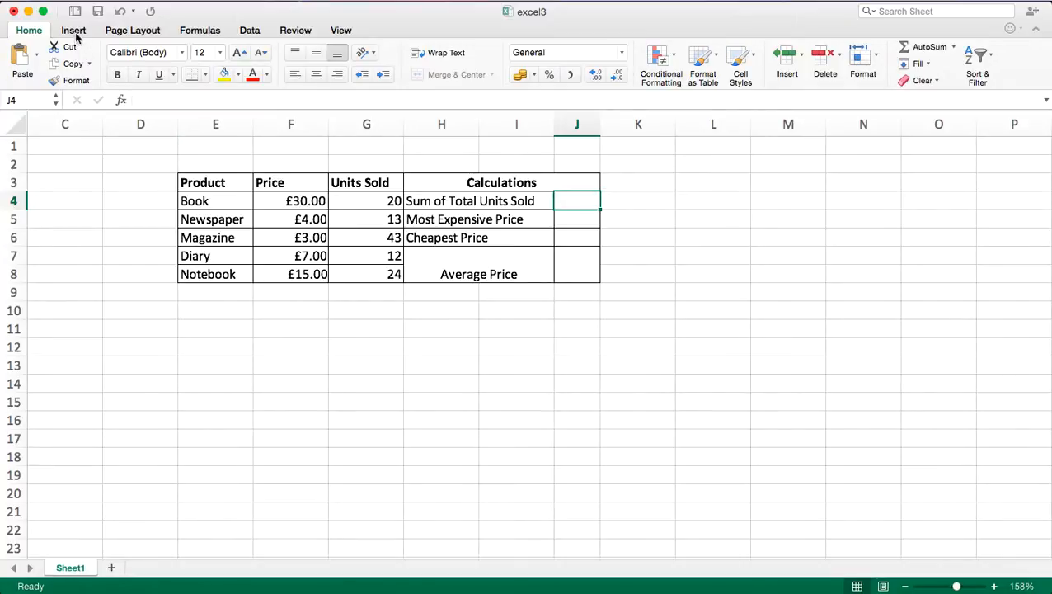
click(192, 31)
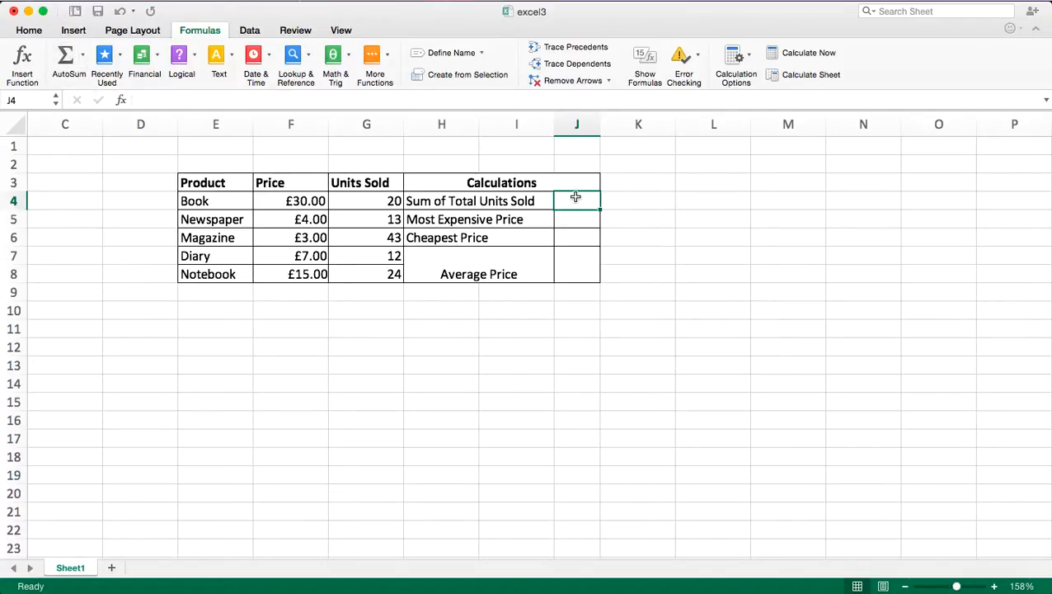
text(=)
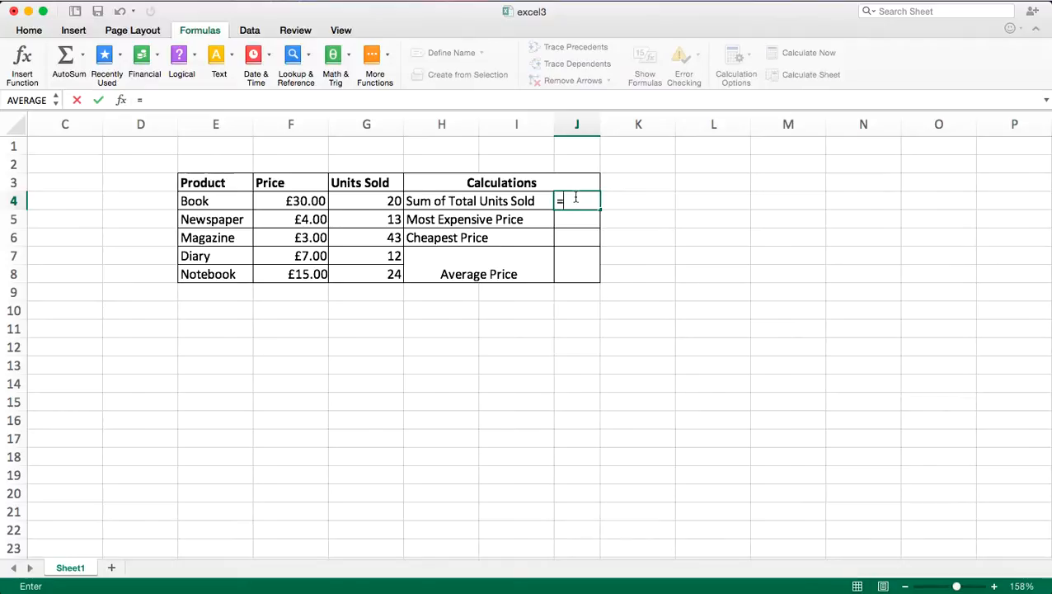
text(sum)
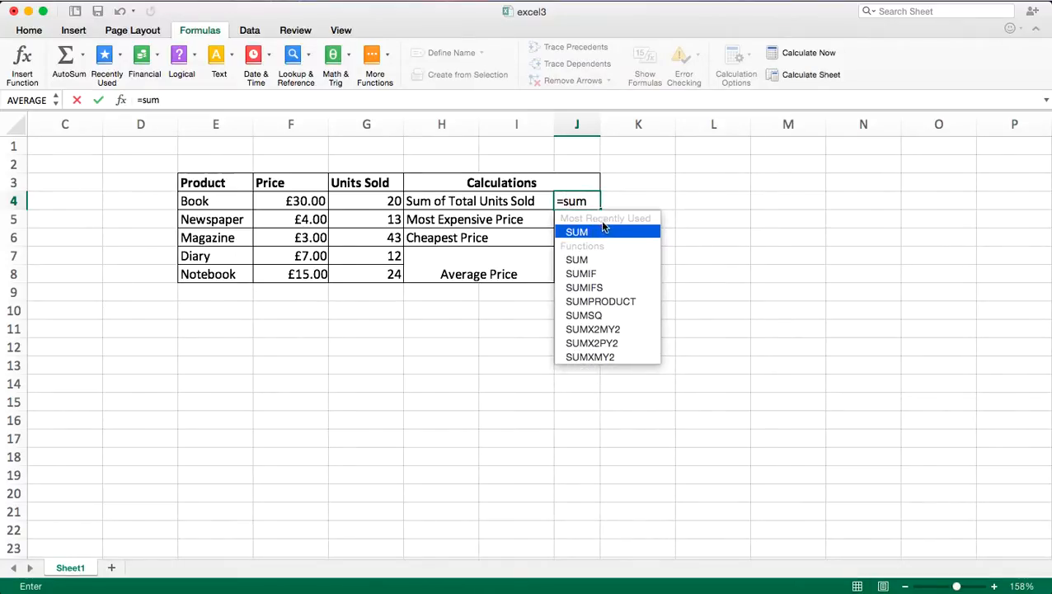
double_click(604, 231)
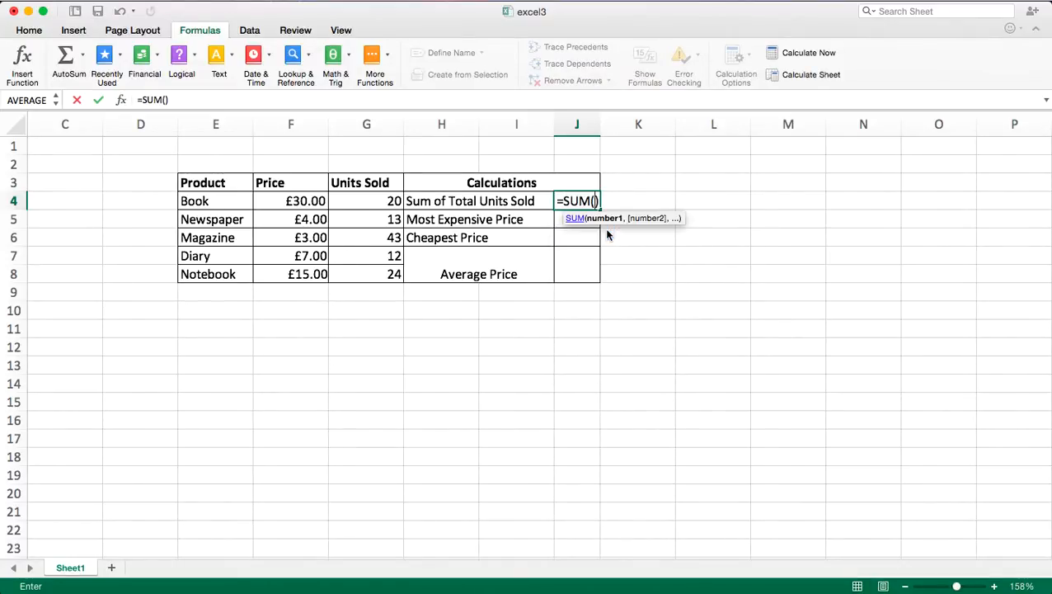
click(360, 204)
drag(359, 203, 360, 275)
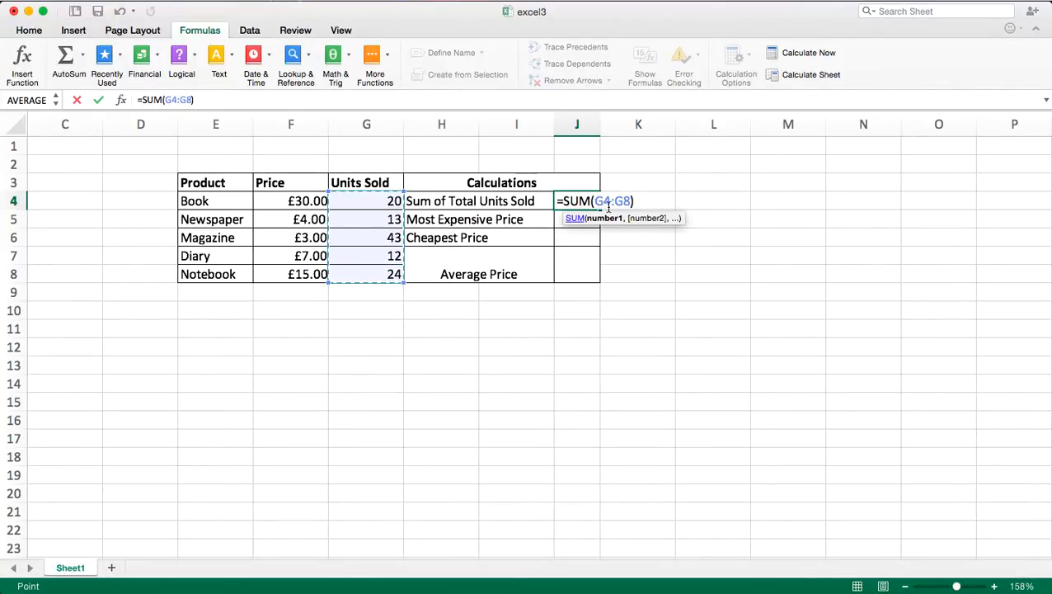
key(Return)
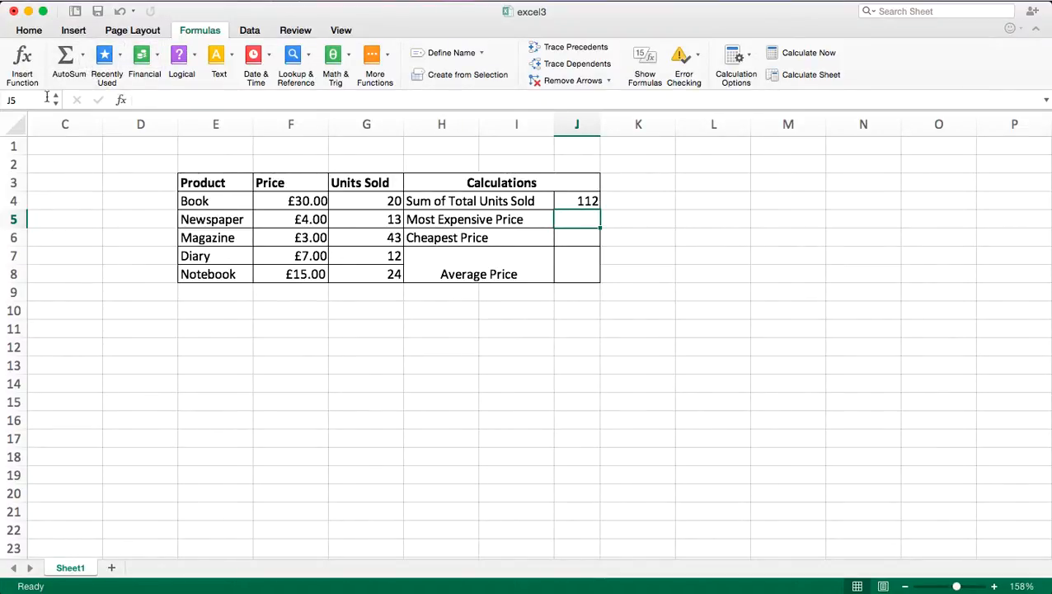
- Calculate the most expensive price in cell J5 with the MAX function over the Price column values
click(82, 55)
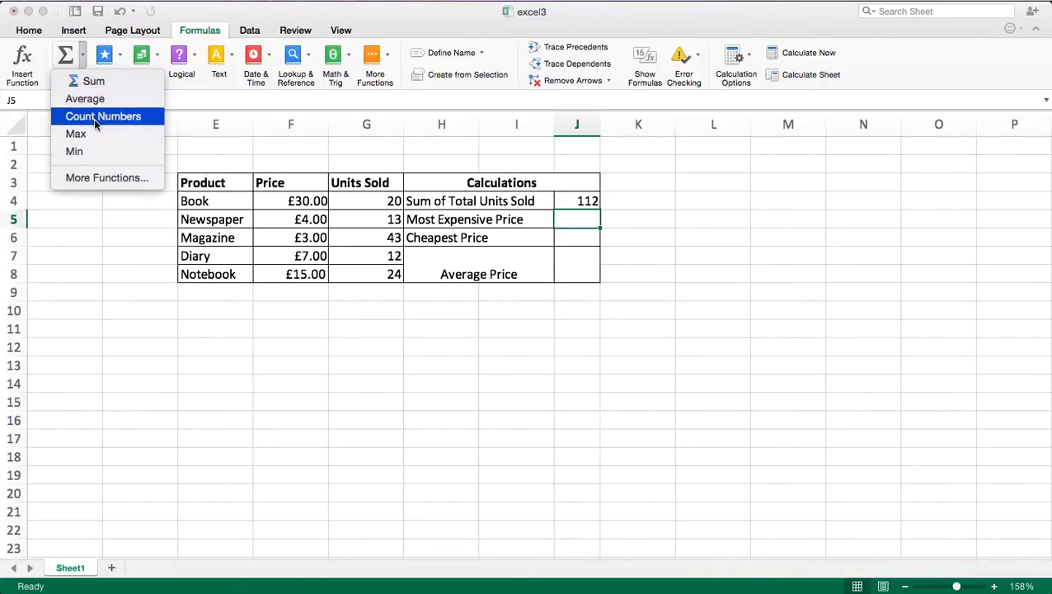
click(576, 224)
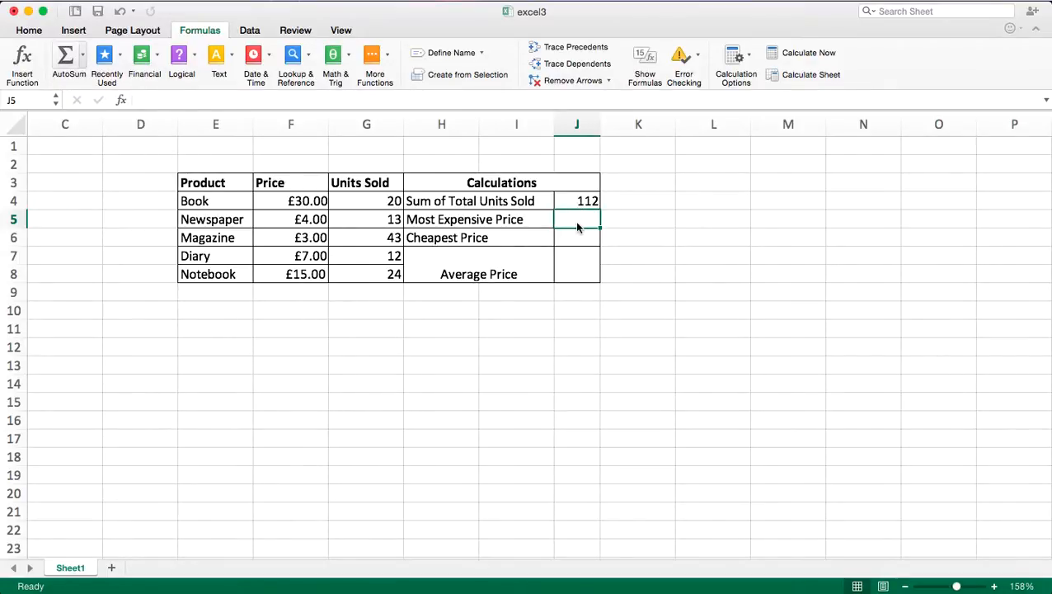
text(=)
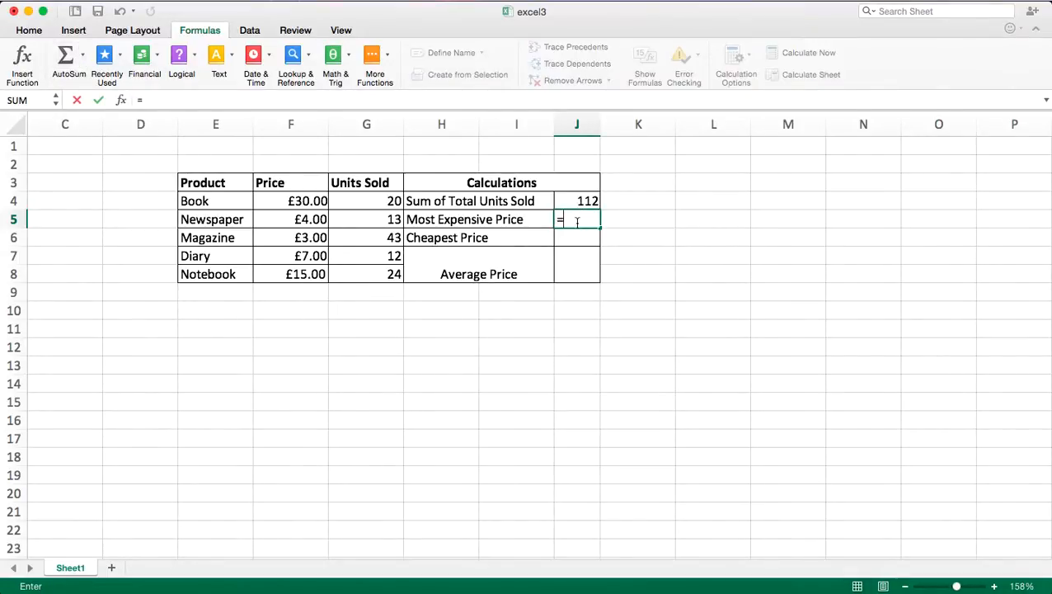
text(max)
double_click(595, 249)
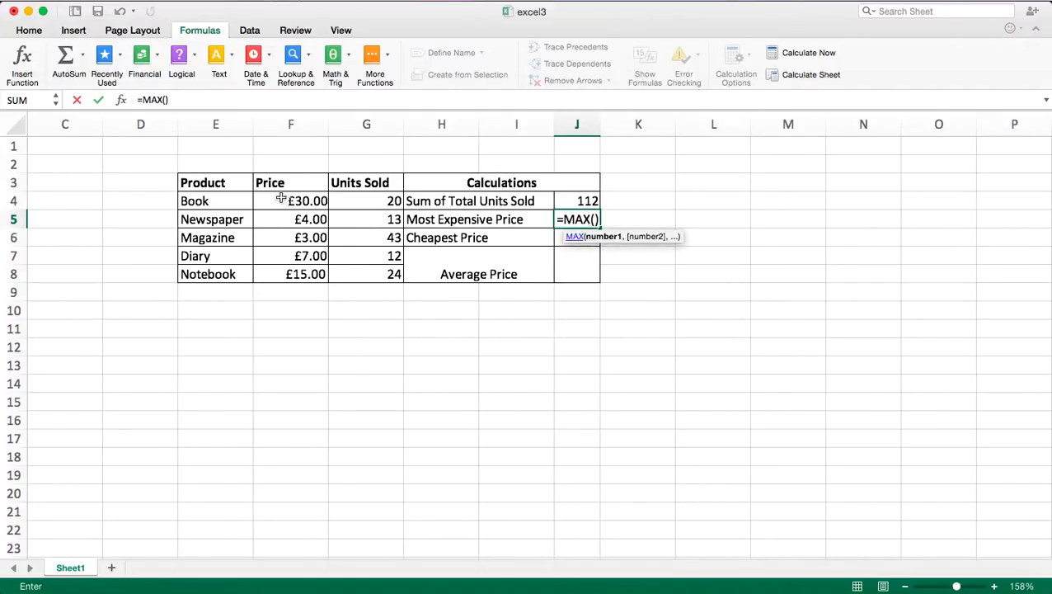
drag(274, 200, 275, 250)
key(Return)
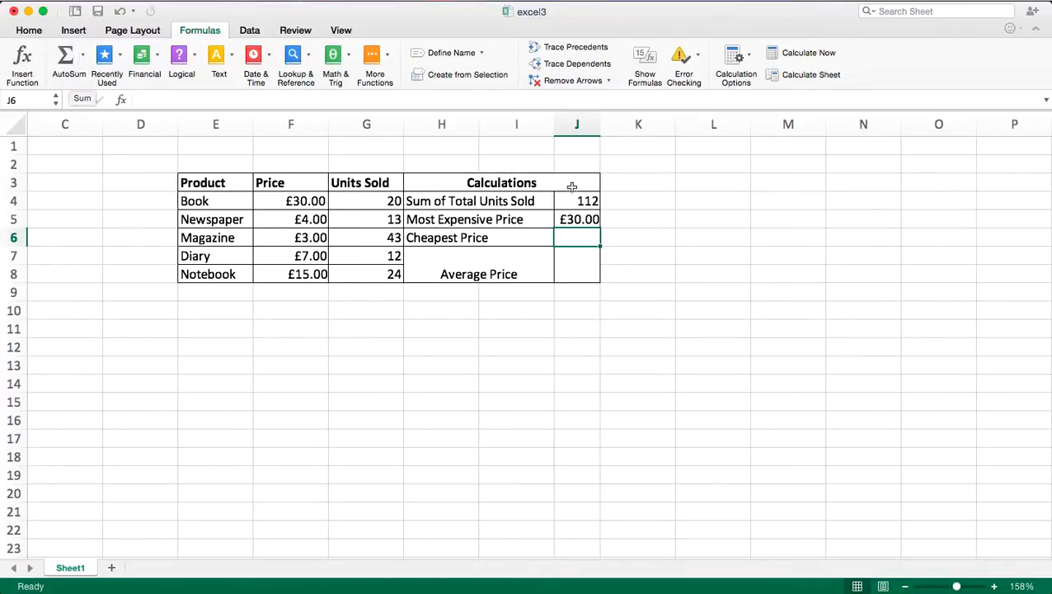
- Enter =MIN(F4:F8) in cell J6 to find the cheapest price
text(=mi)
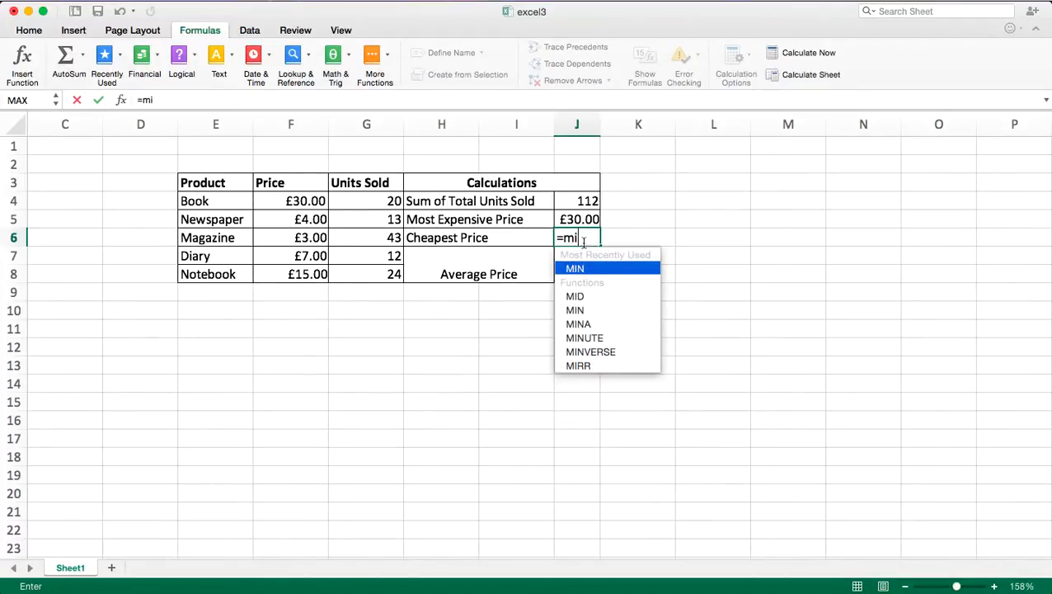
double_click(577, 268)
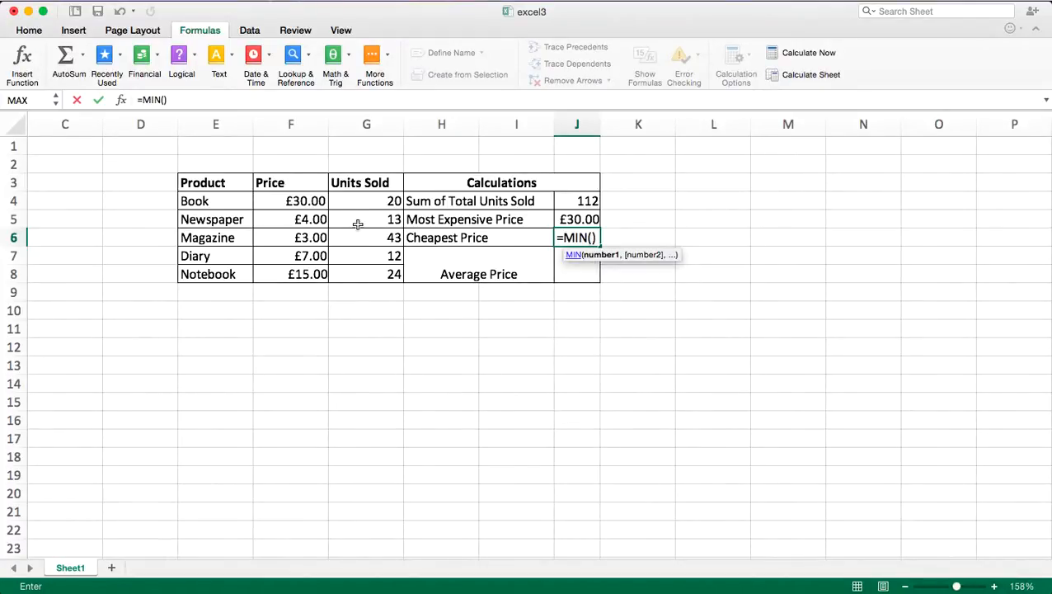
drag(293, 201, 294, 274)
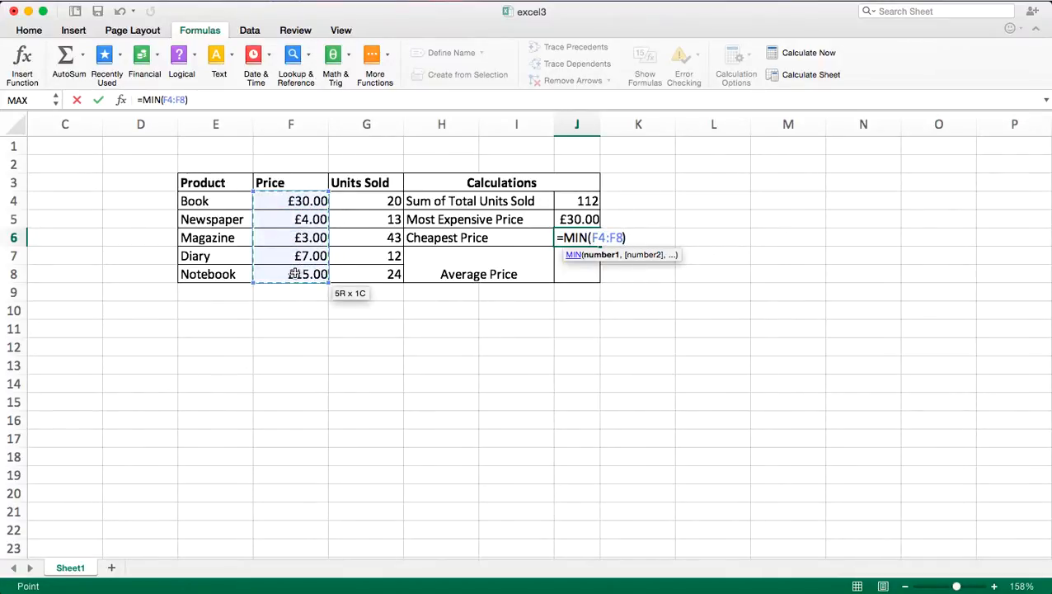
key(Return)
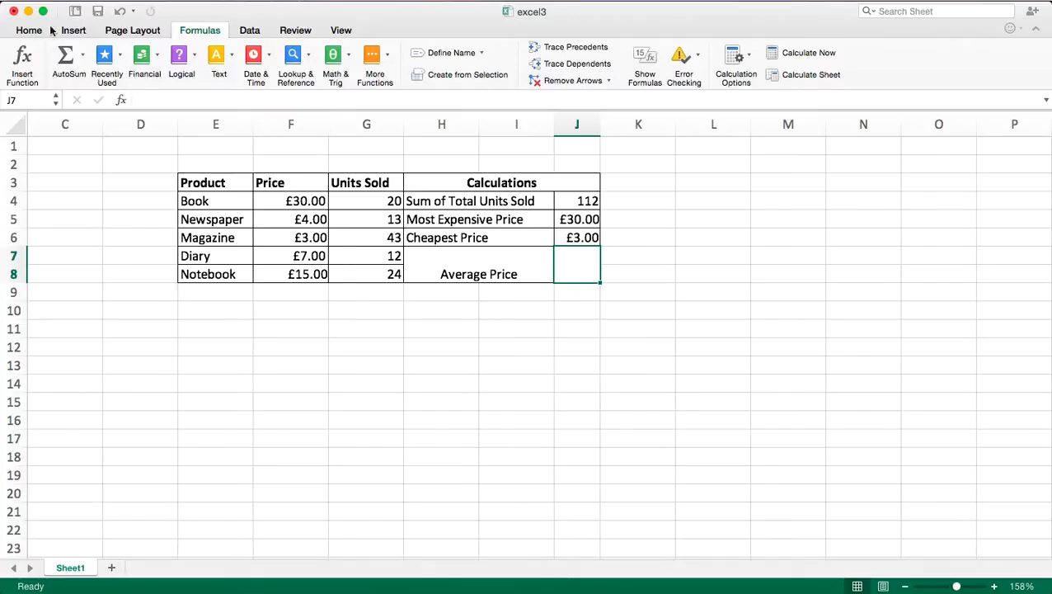
- Calculate the average price in merged cell J7 with the AVERAGE function over the prices in F4:F8
click(82, 56)
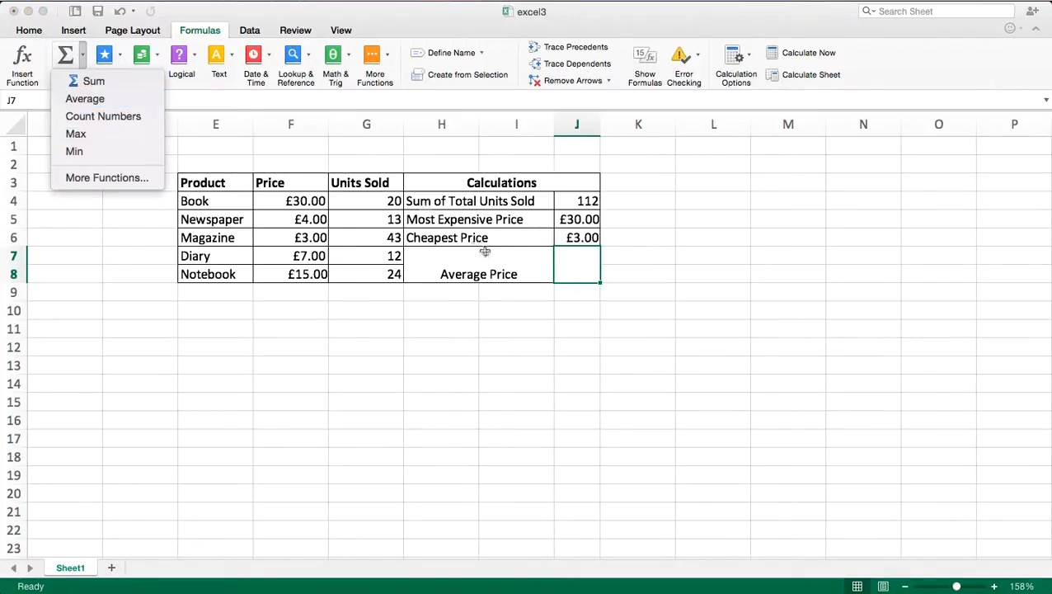
click(581, 273)
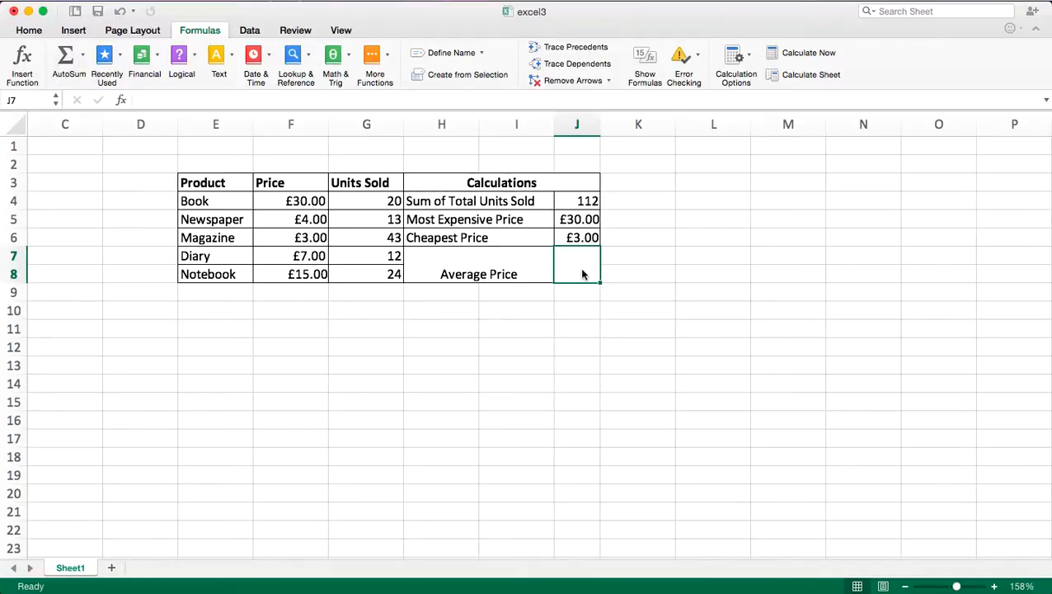
text(=a)
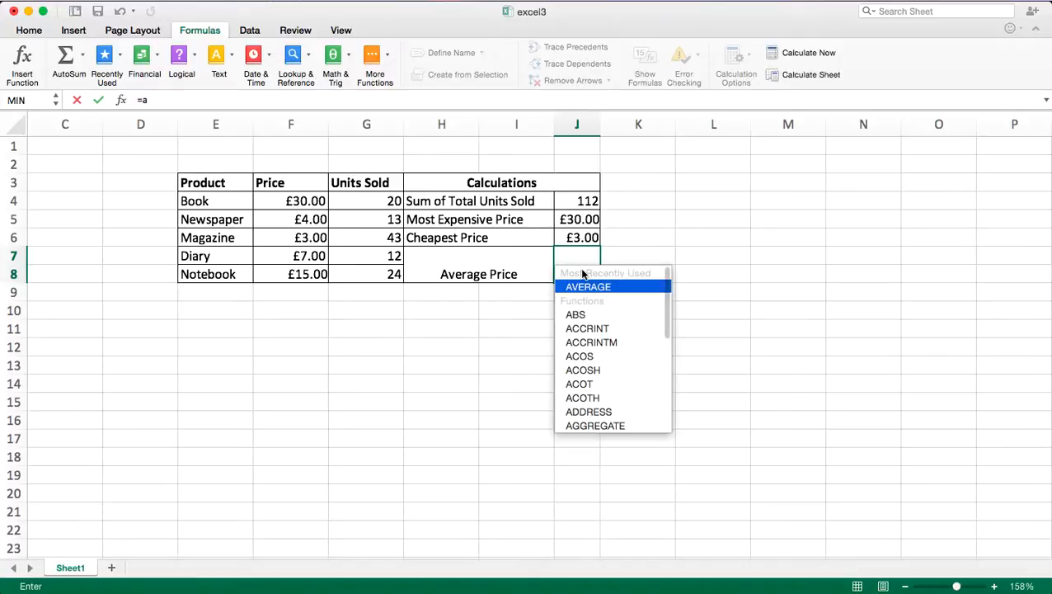
double_click(596, 287)
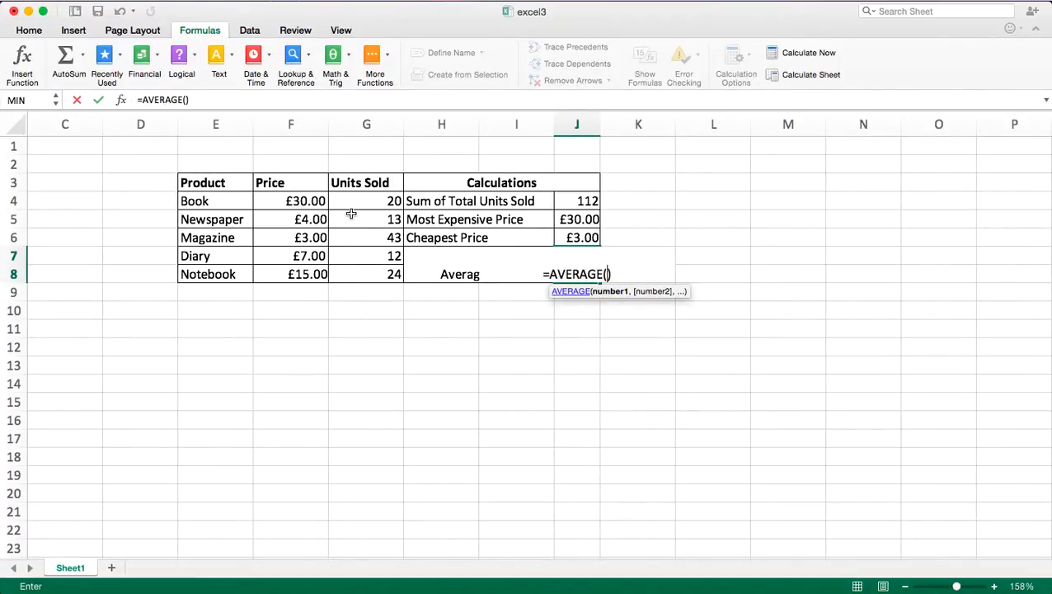
drag(310, 201, 310, 273)
key(Return)
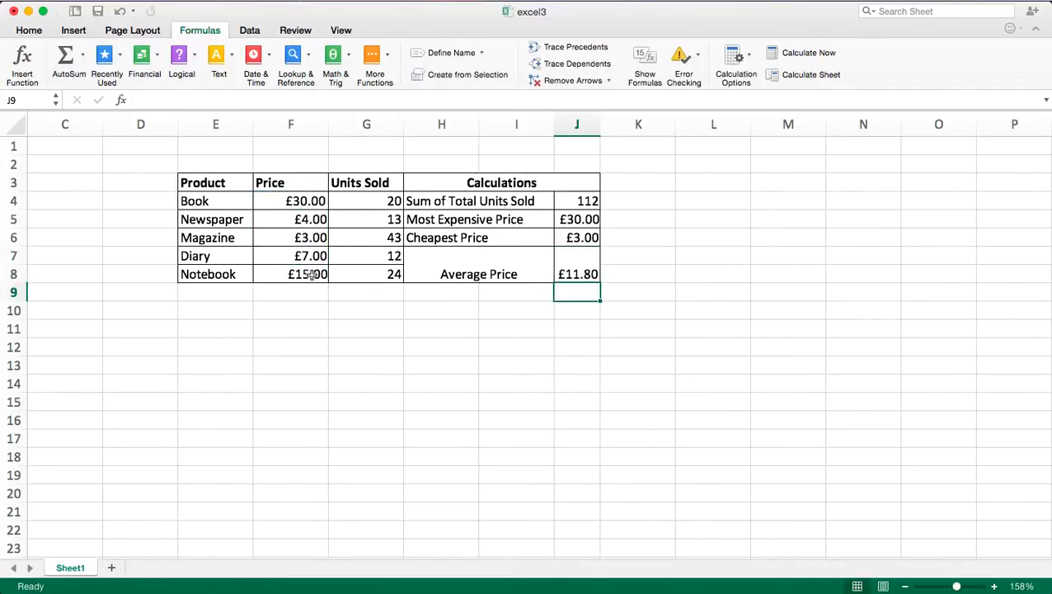